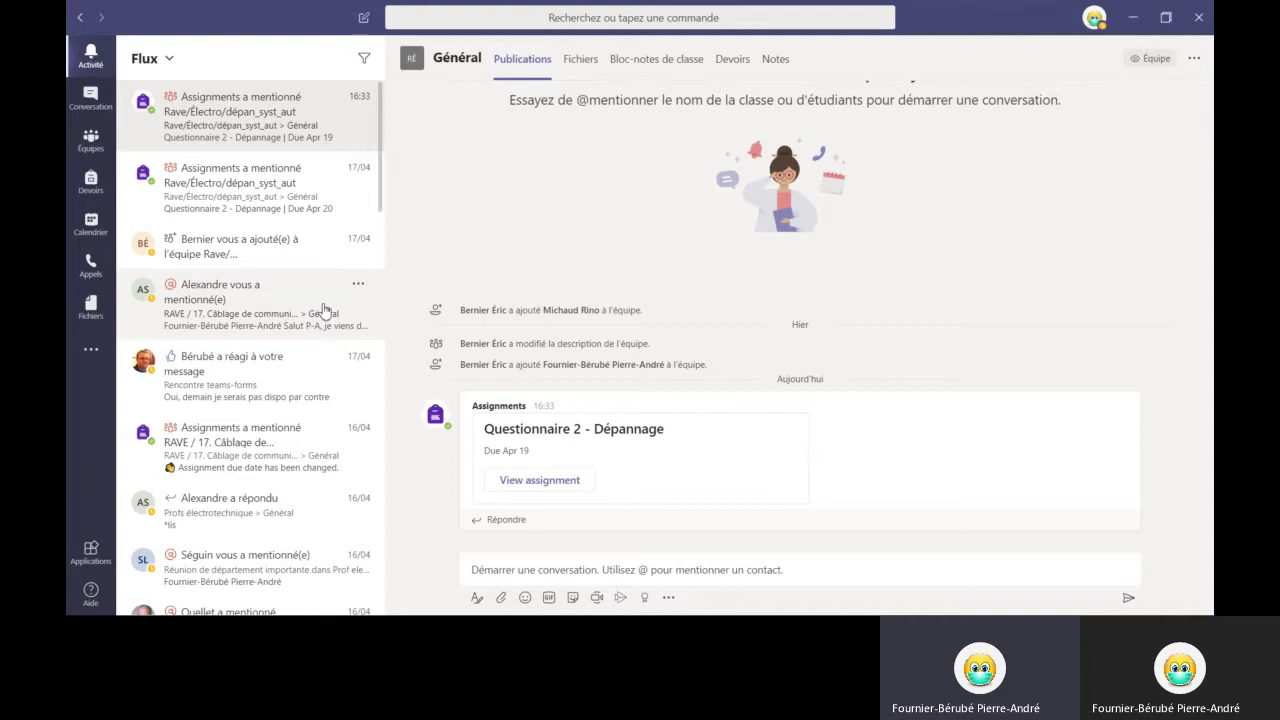
View the recent conversations, and open the publications of the Général channel in the Rave/CLASSE-Moteur Triphasé team
click(88, 100)
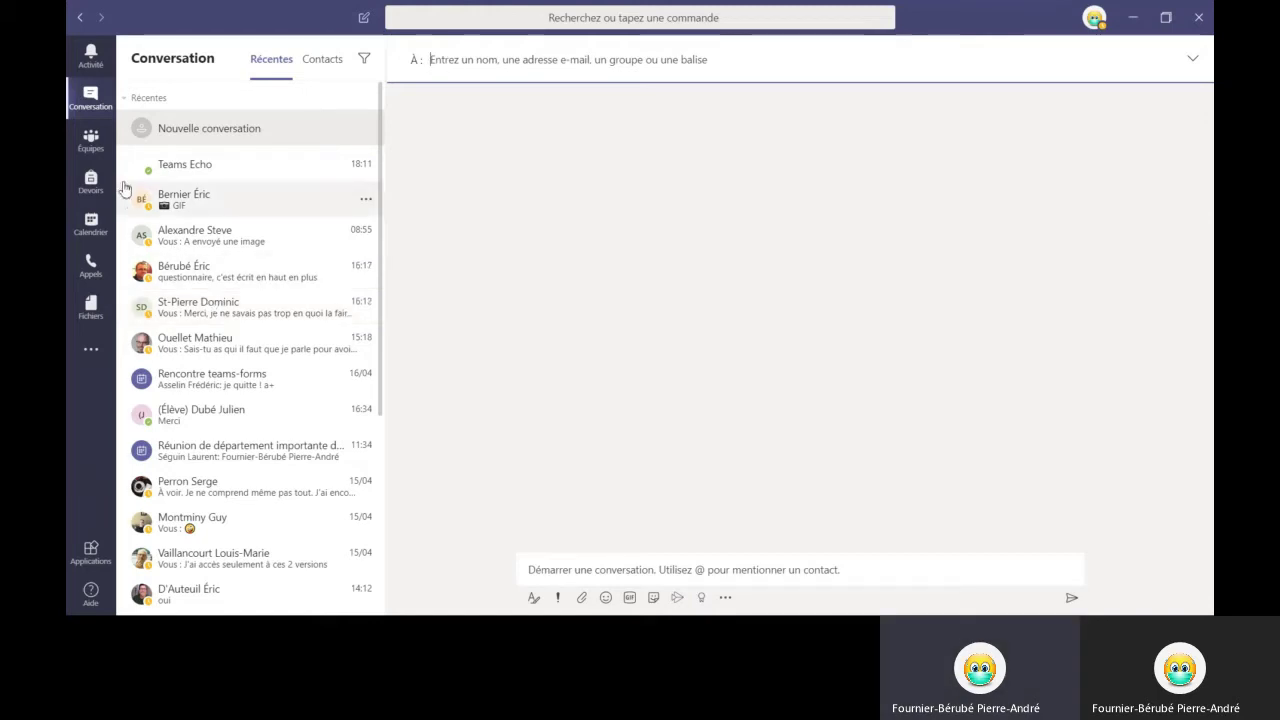
click(89, 141)
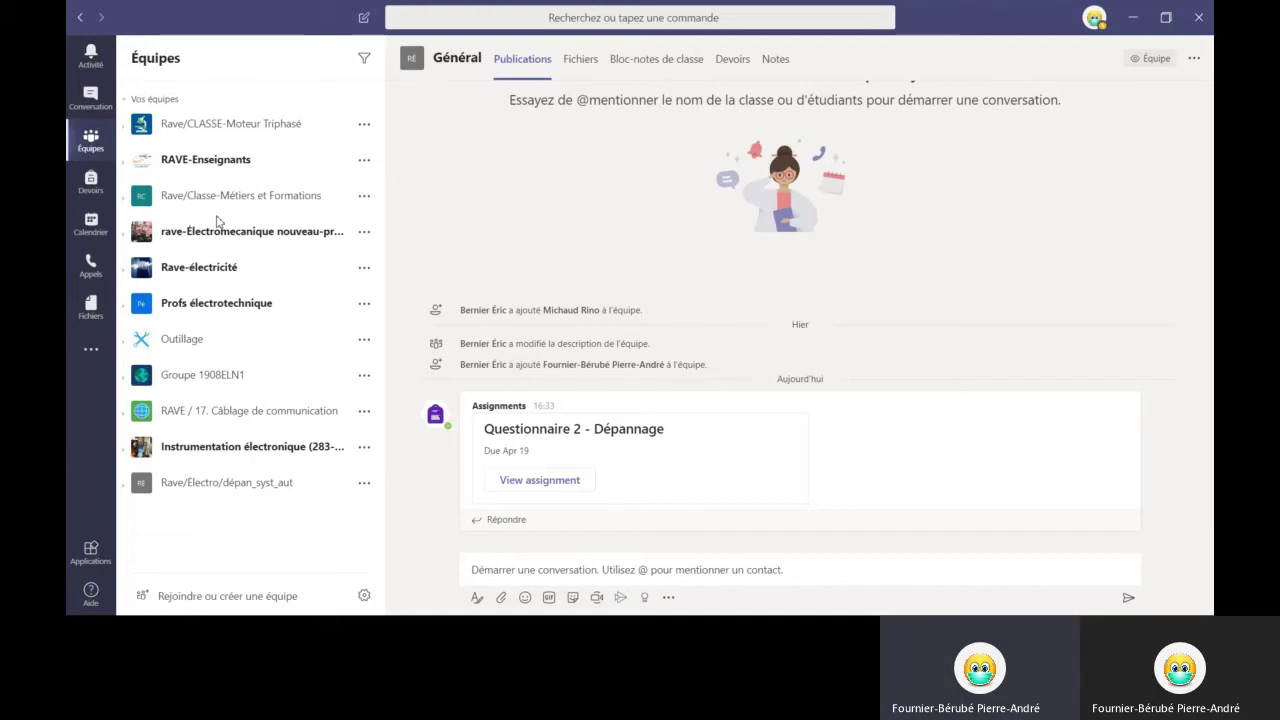
click(207, 126)
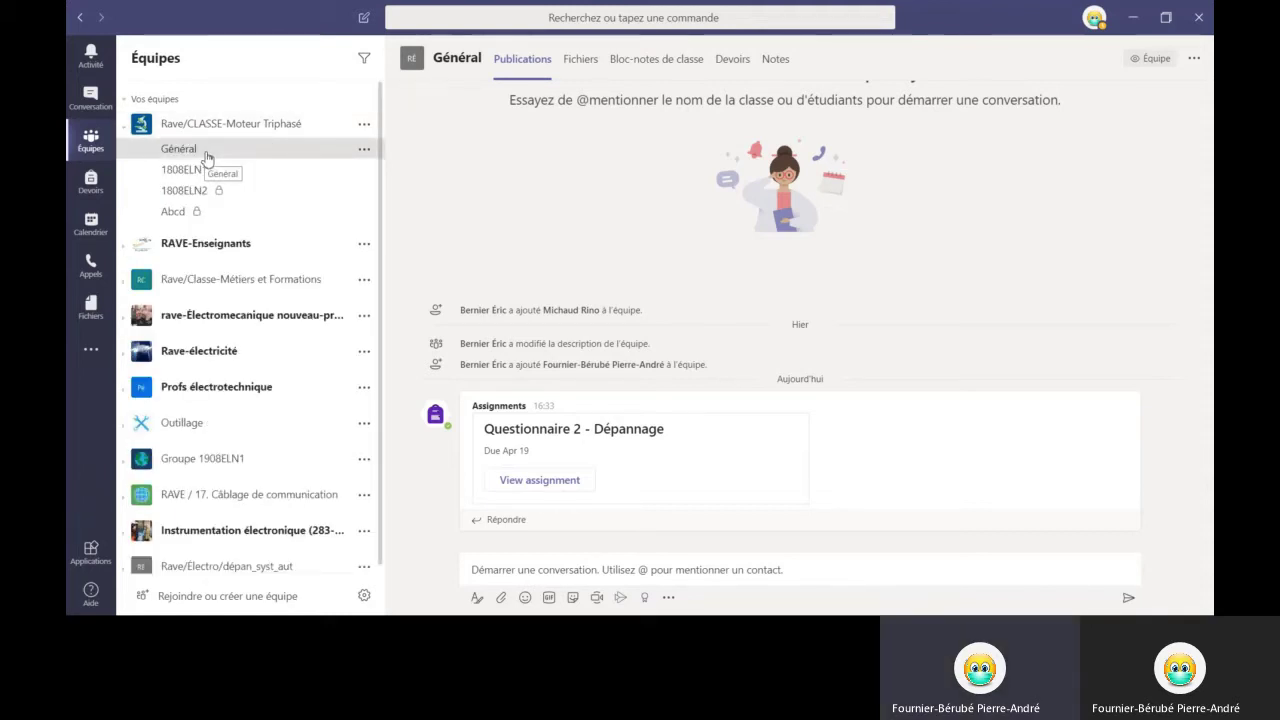
click(205, 155)
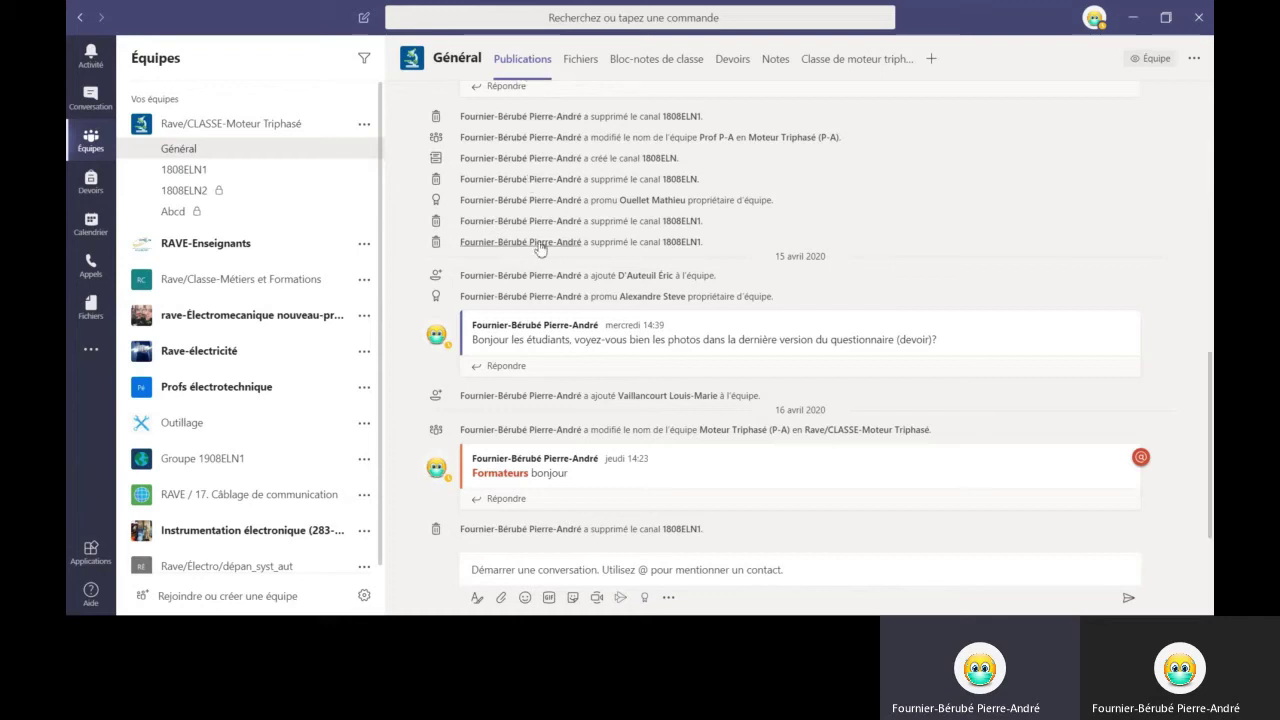
mouse_move(539, 249)
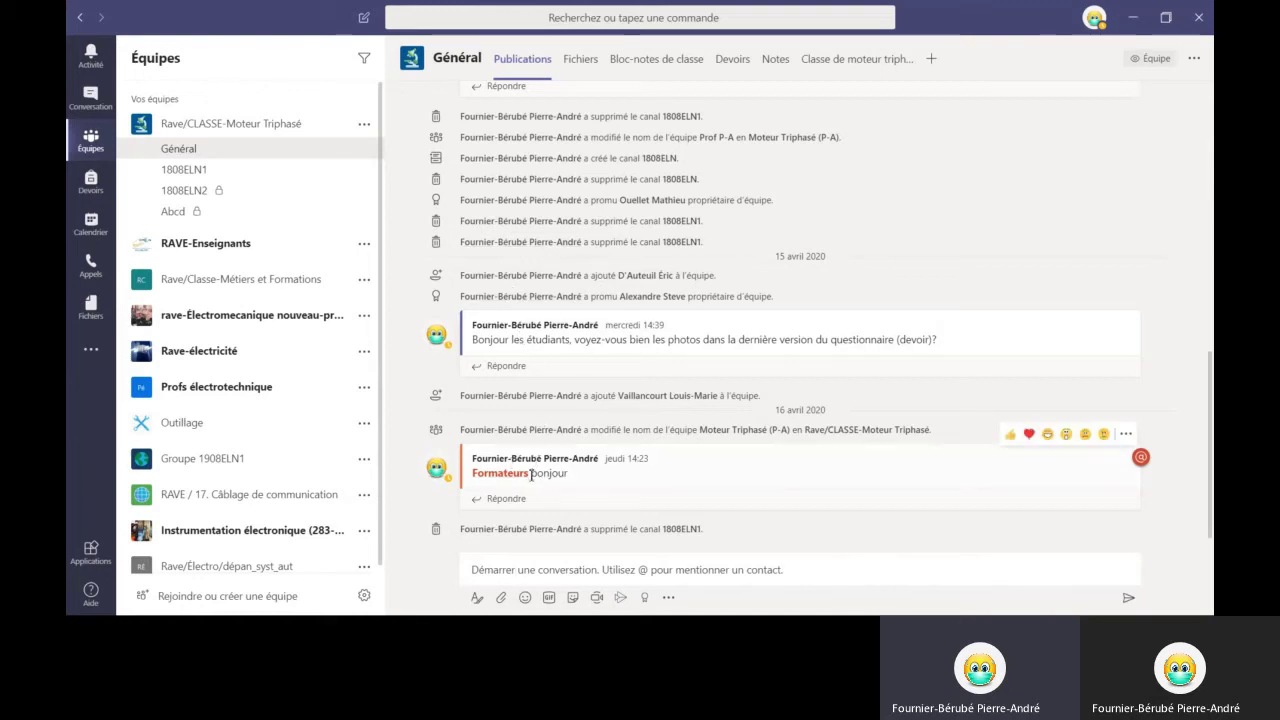
click(518, 571)
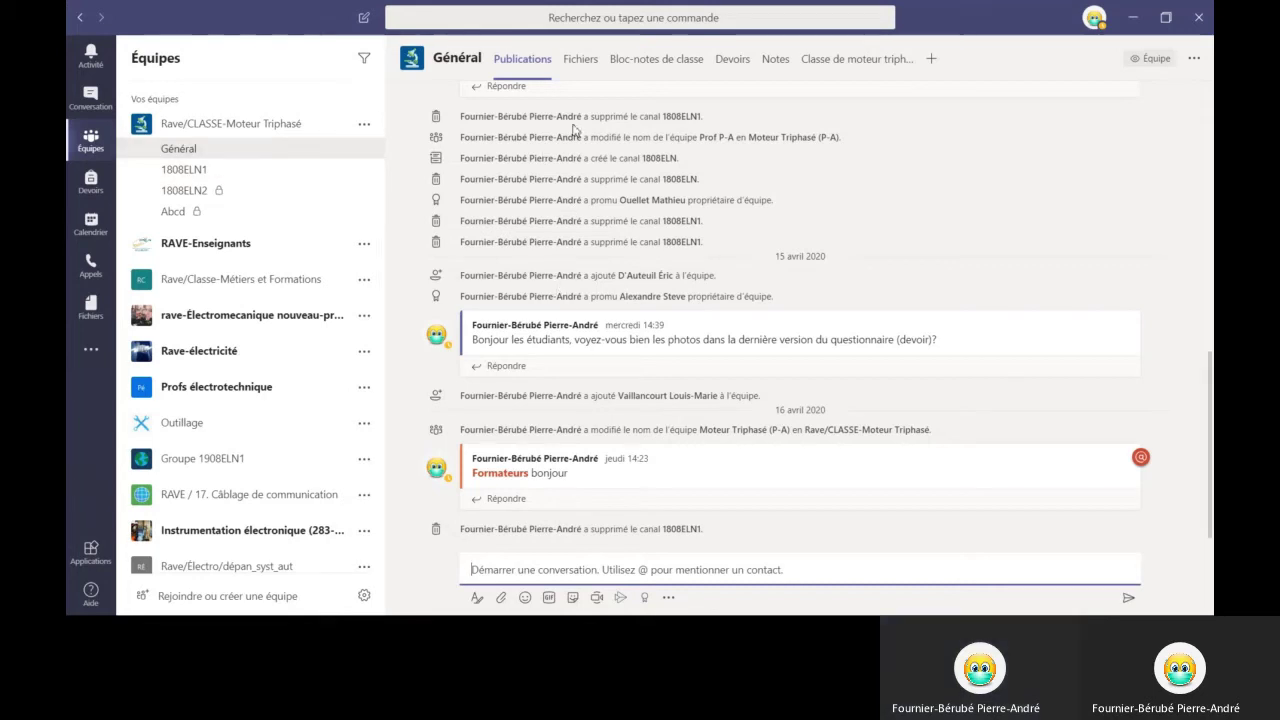
View the Moteur 3P folder in the channel's files and open the class notebook
click(582, 60)
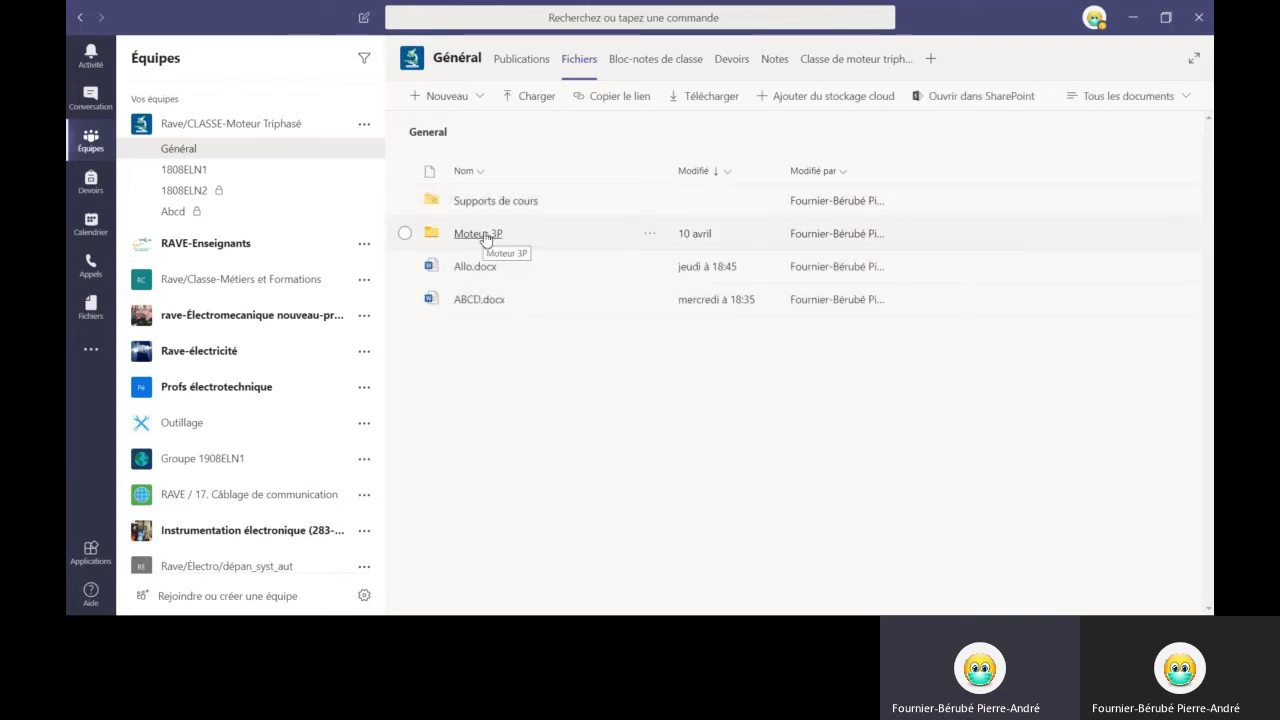
click(484, 234)
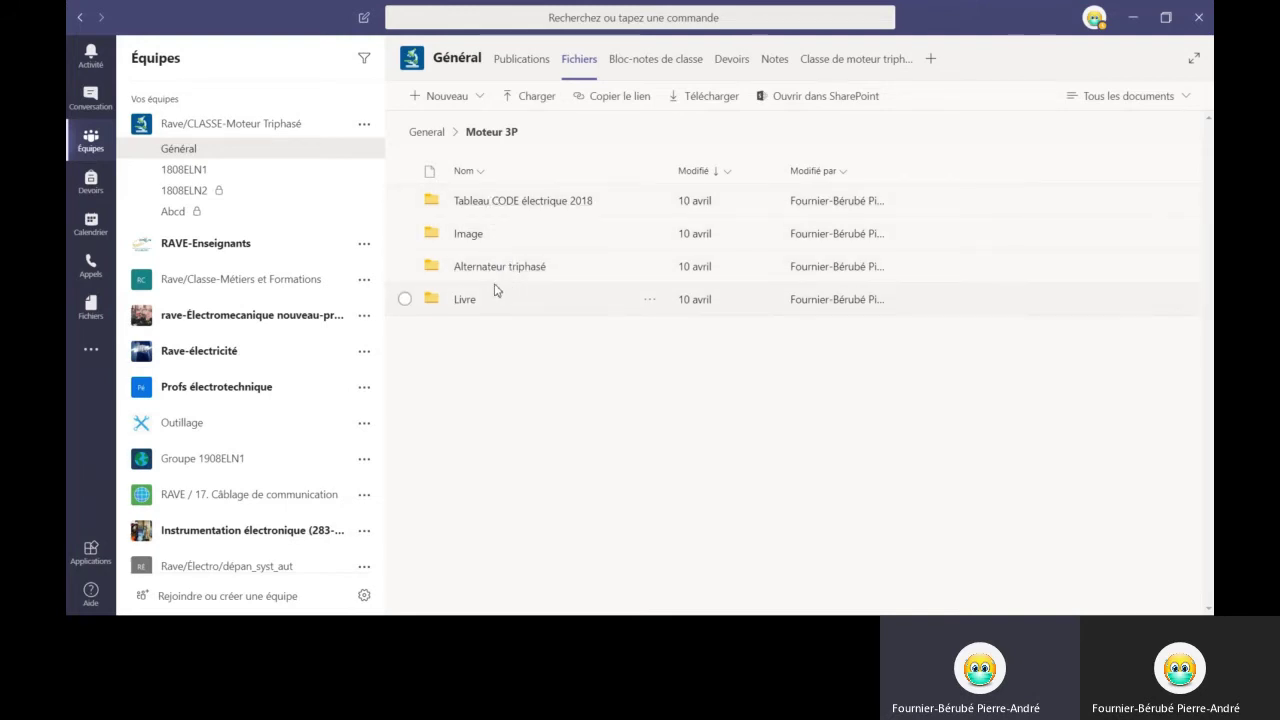
click(633, 63)
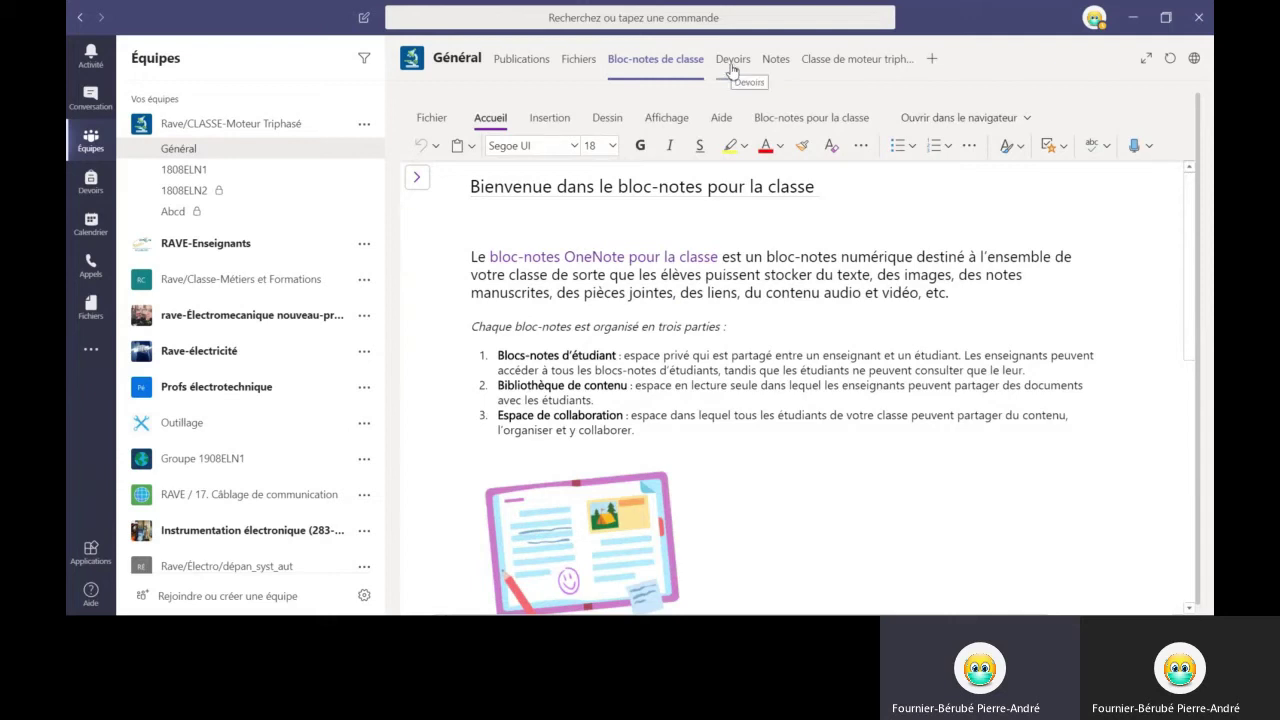
View the channel's assignments and the gallery of apps that can be added as tabs, closing the gallery without adding any
click(733, 62)
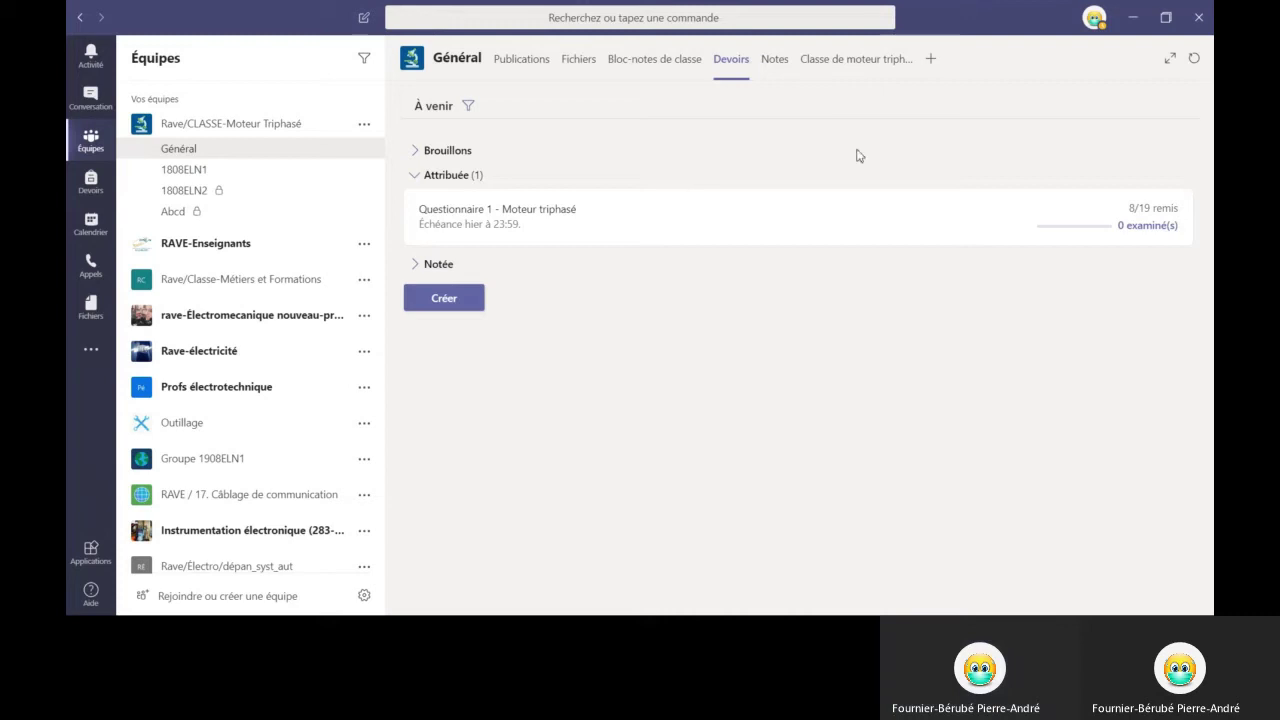
click(932, 62)
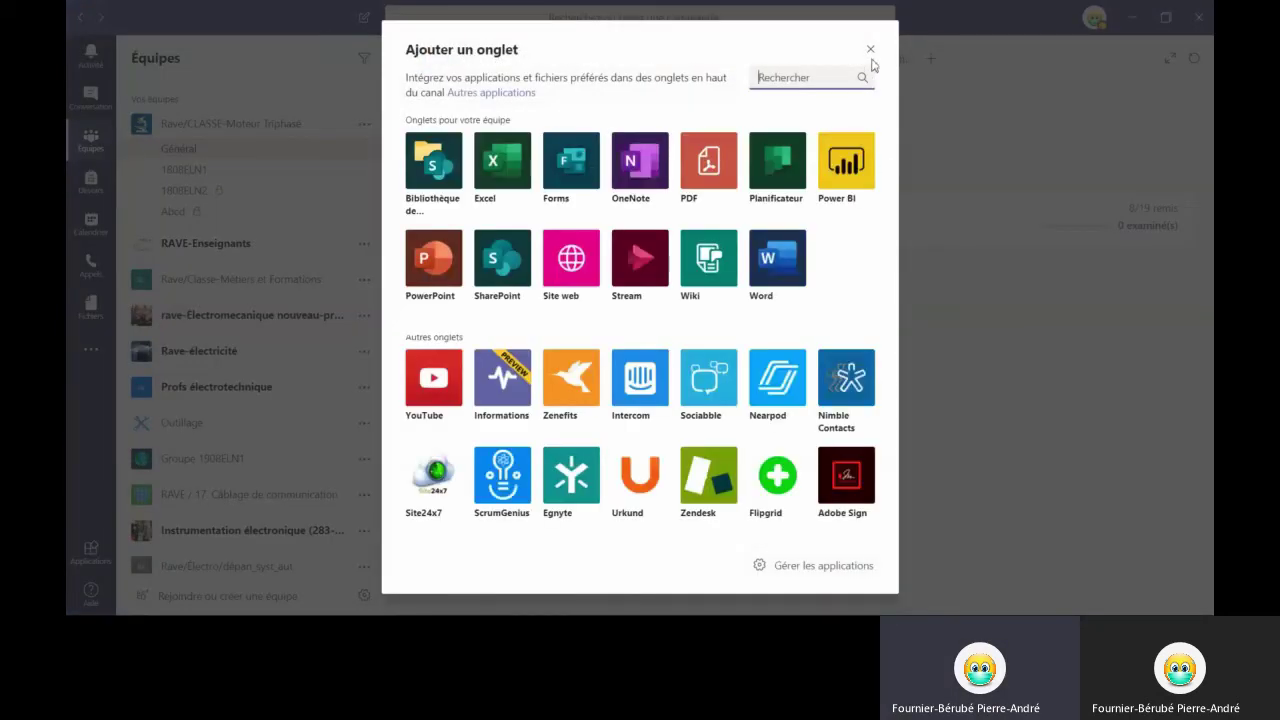
click(872, 50)
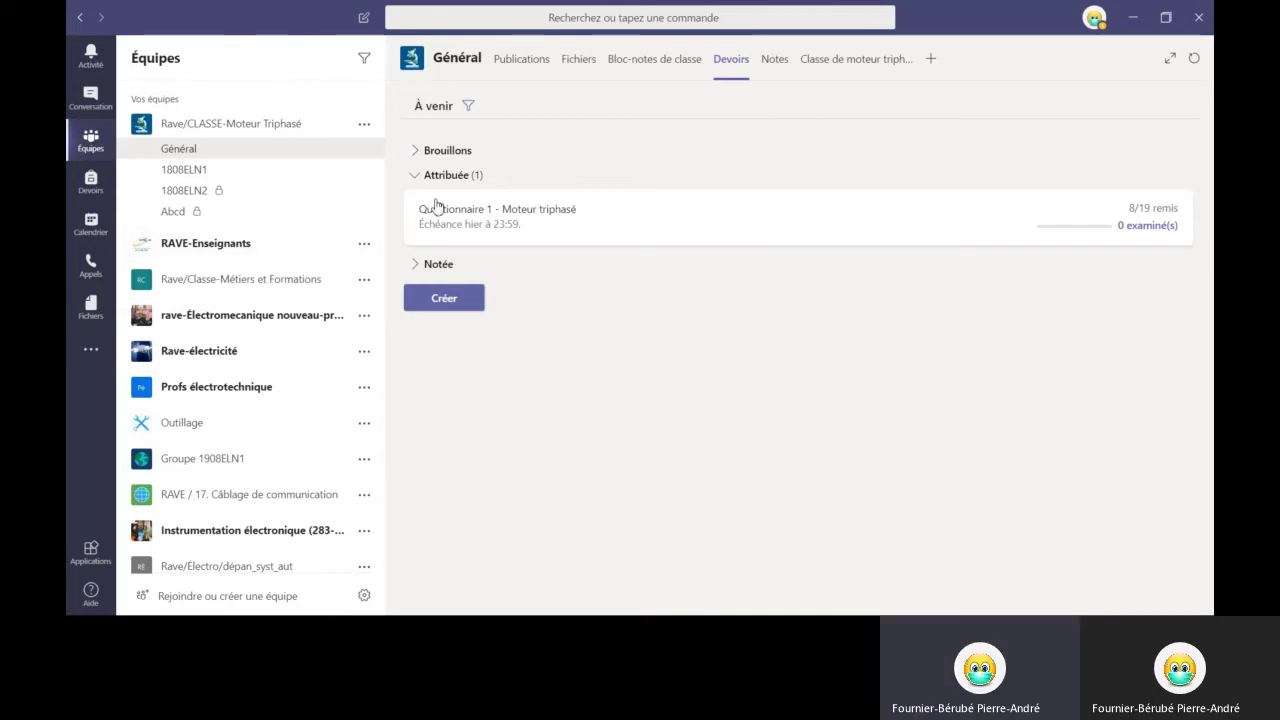
Go to the general assignments area and show the assignments of the Rave/CLASSE-Moteur Triphasé class
click(91, 185)
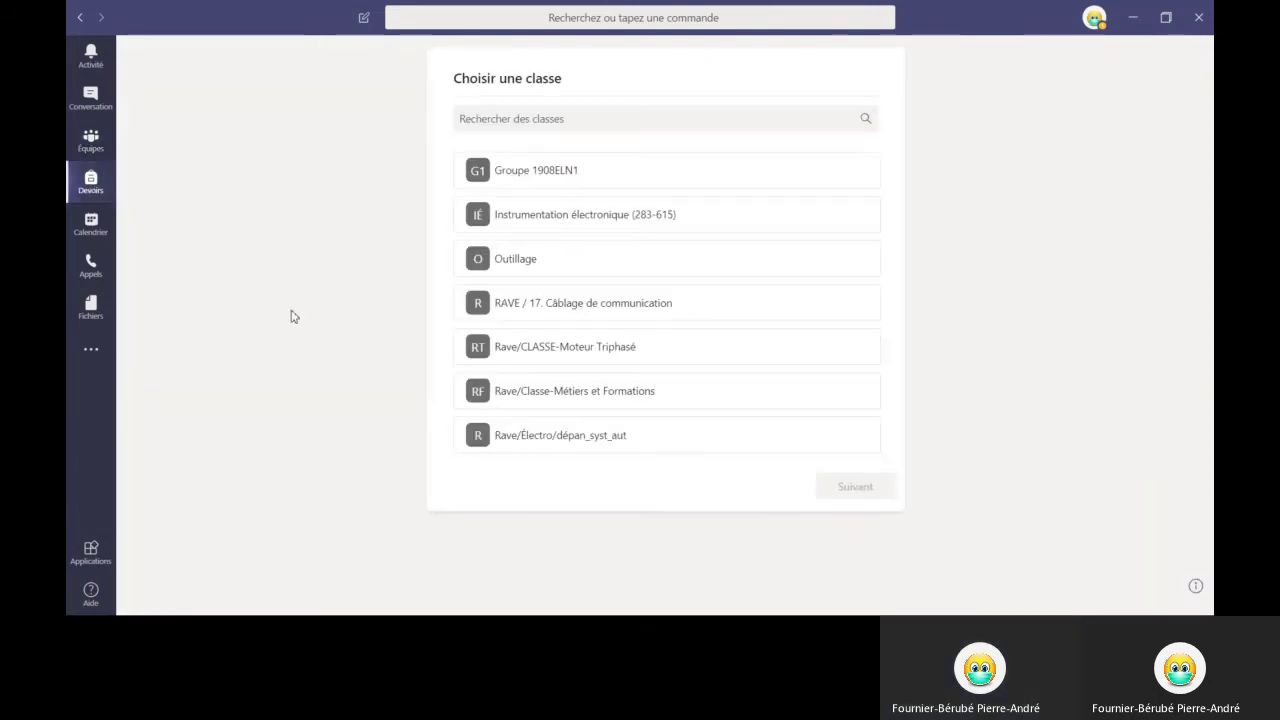
click(576, 206)
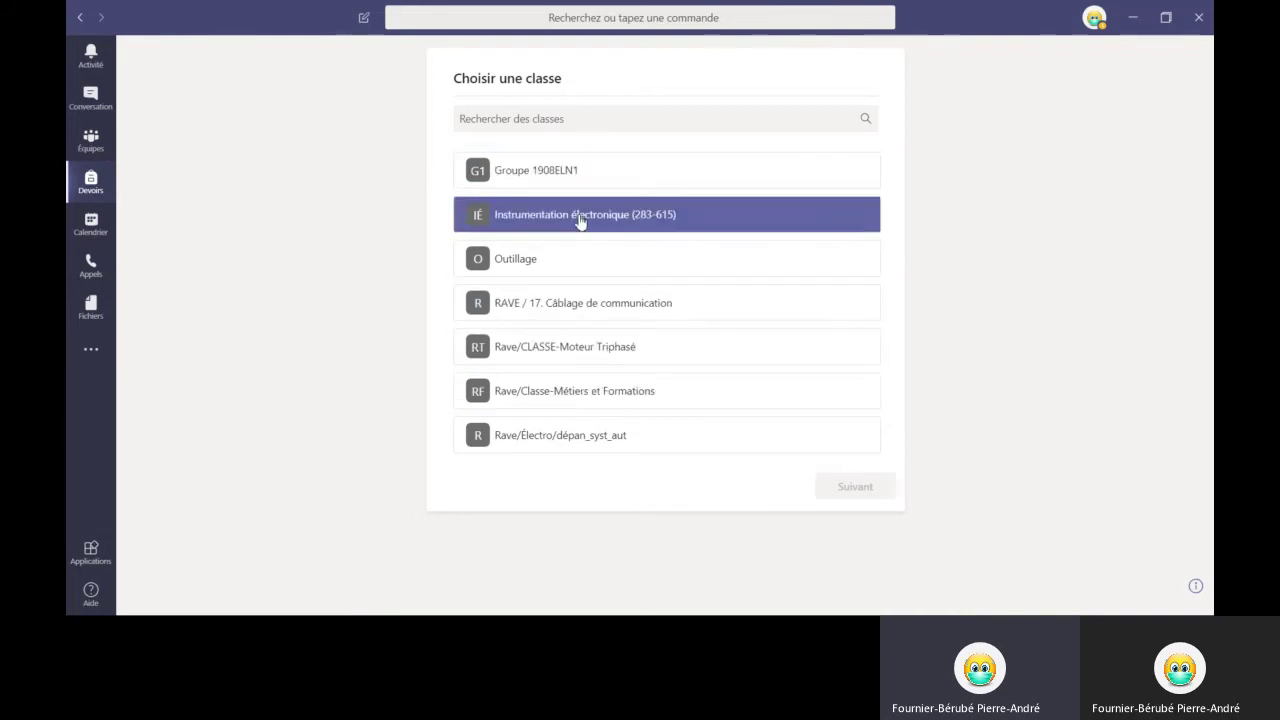
click(597, 358)
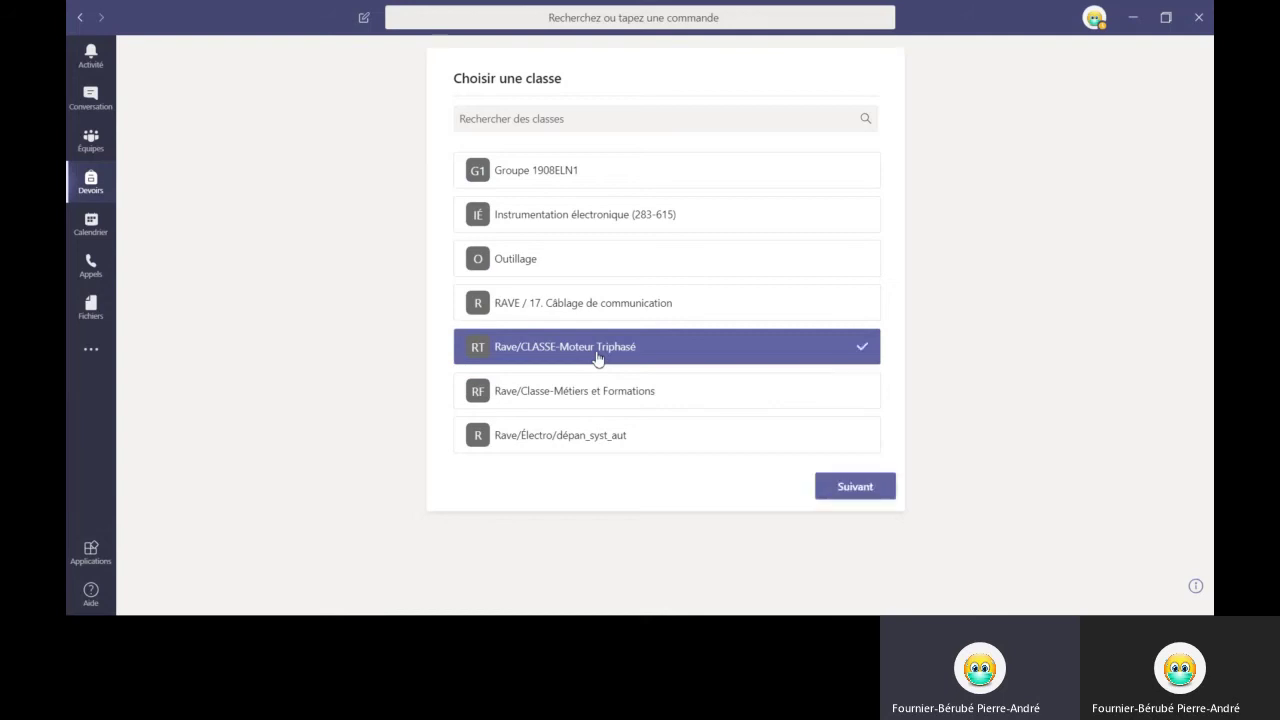
click(845, 490)
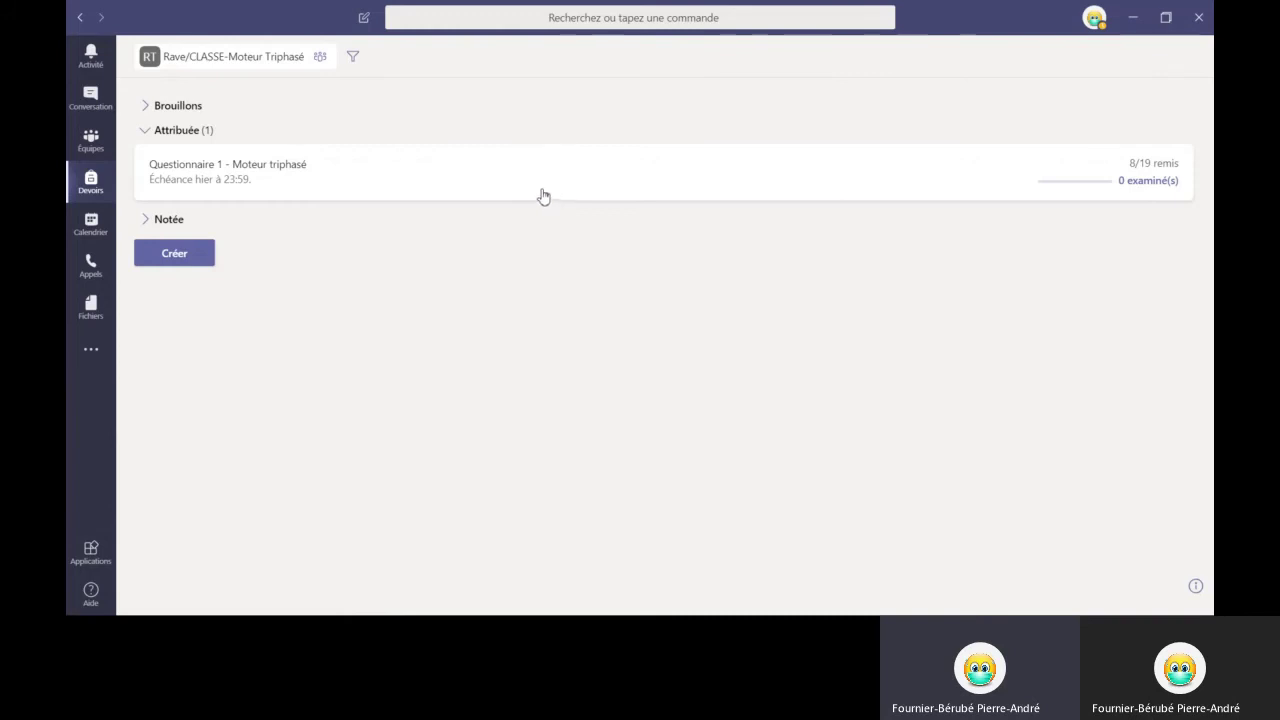
Open the calendar and show the following week
click(89, 226)
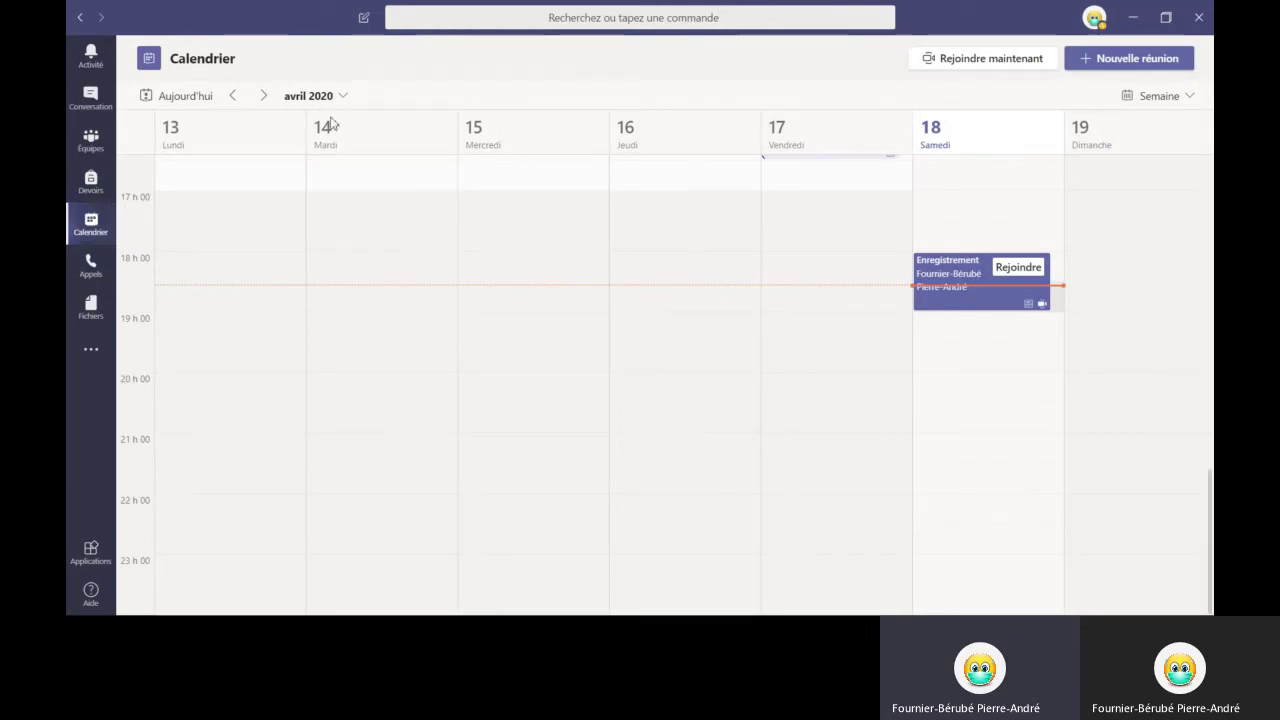
click(265, 97)
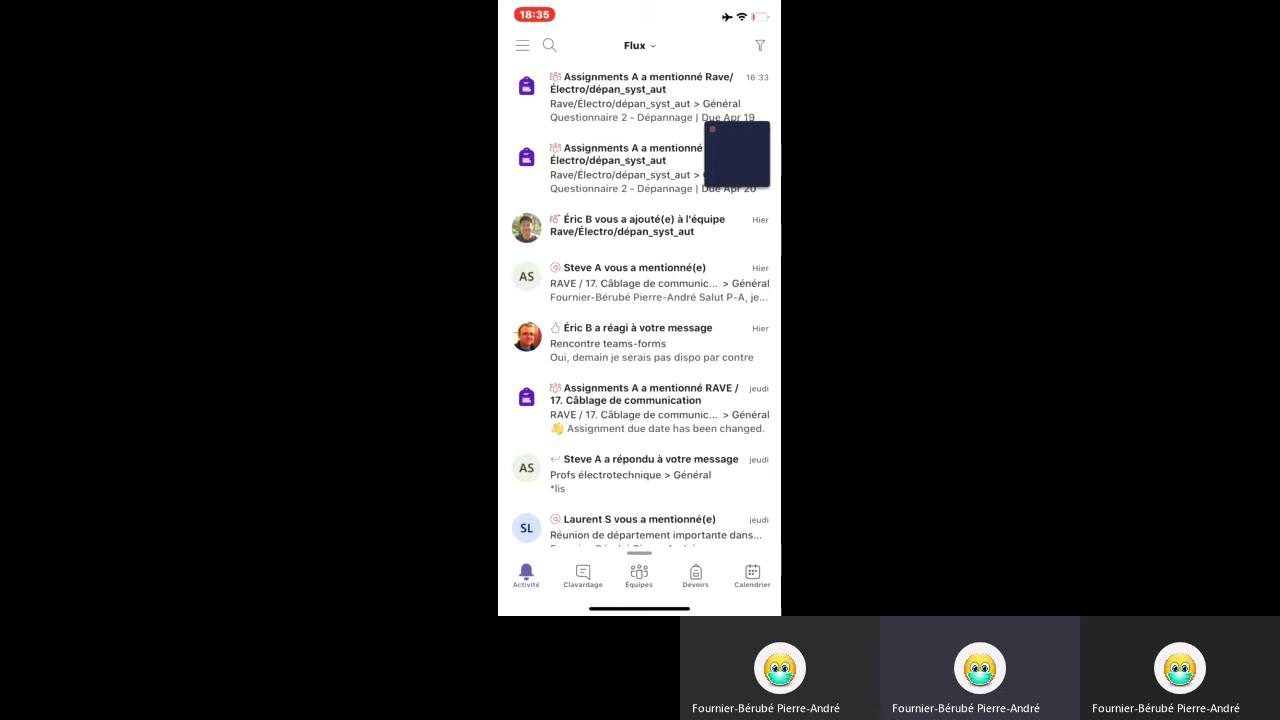
In the Teams mobile app, look over the activity feed, the chat list and the list of teams
scroll(640, 300, up, 3)
click(583, 575)
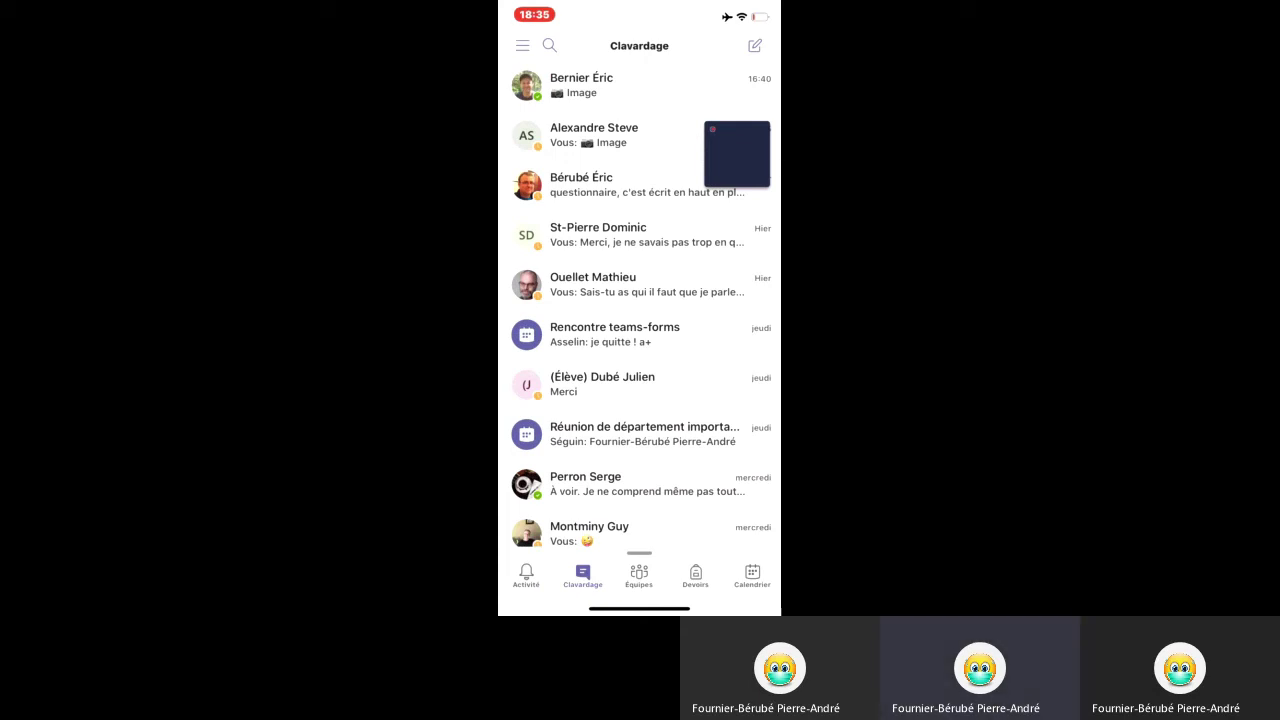
click(639, 575)
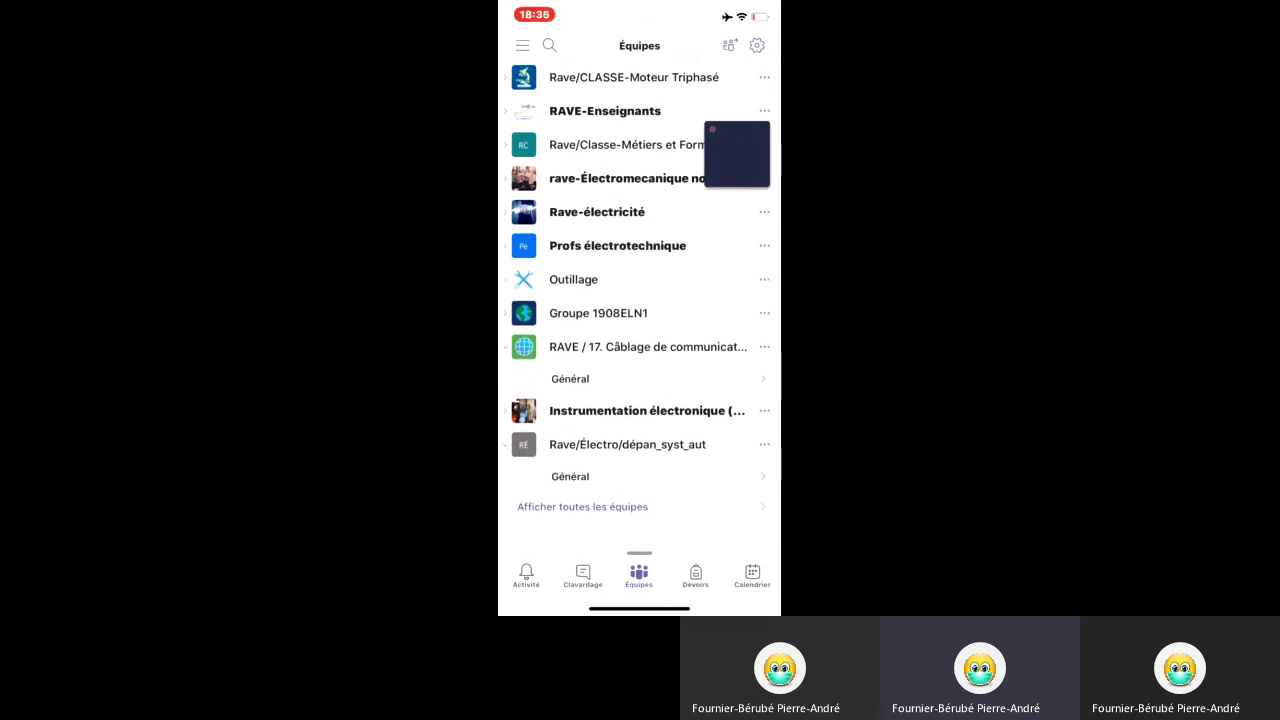
Expand the Rave/CLASSE-Moteur Triphasé team on the phone and read through the publications in its Général channel
click(634, 77)
click(572, 109)
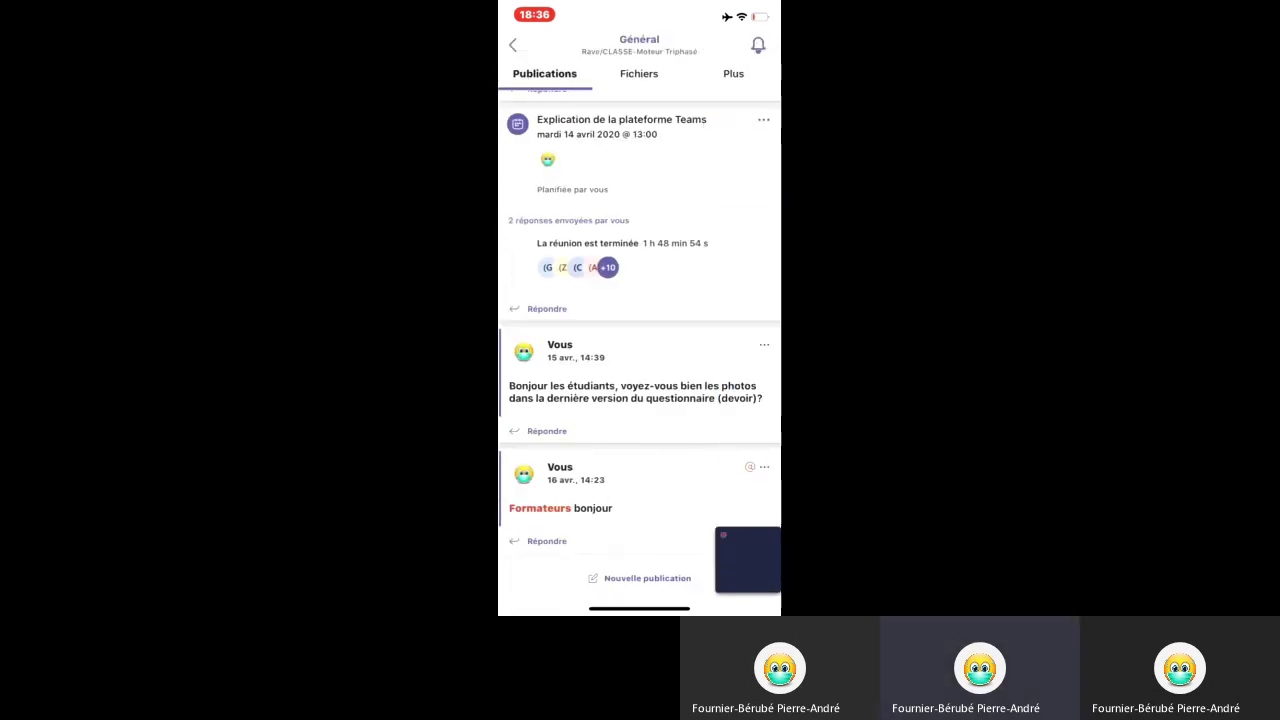
scroll(639, 320, down, 2)
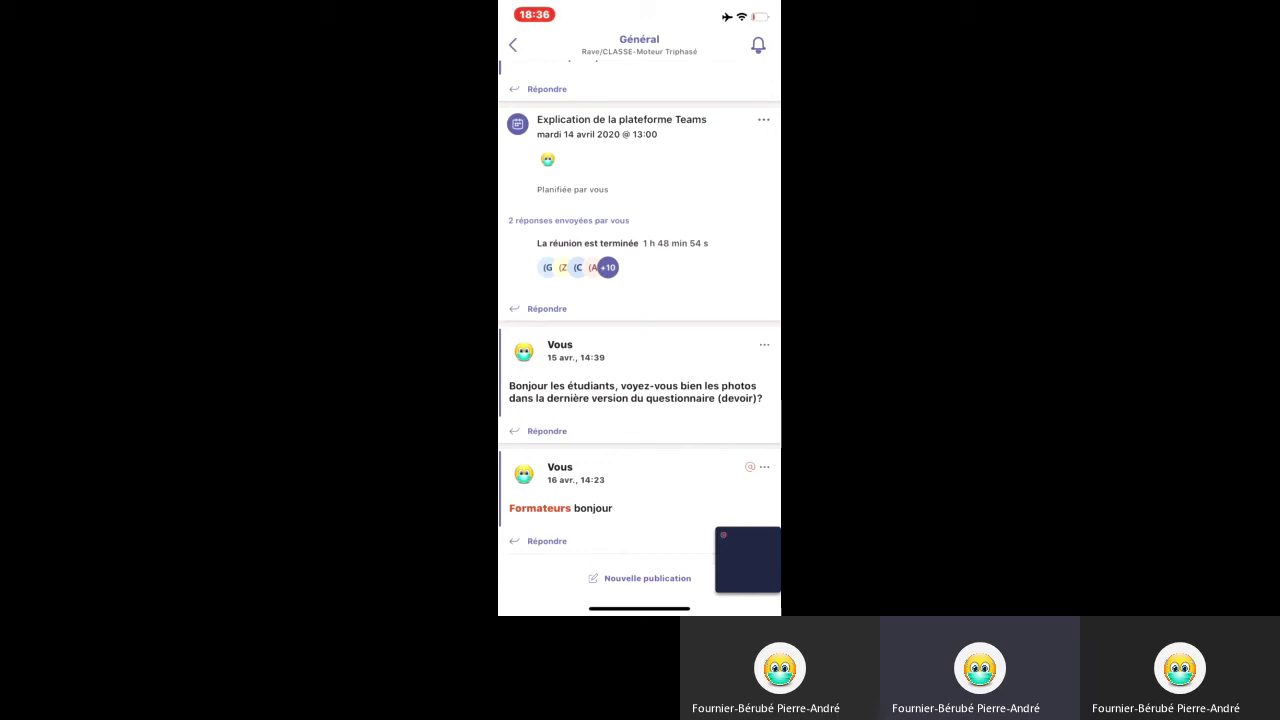
scroll(639, 330, up, 5)
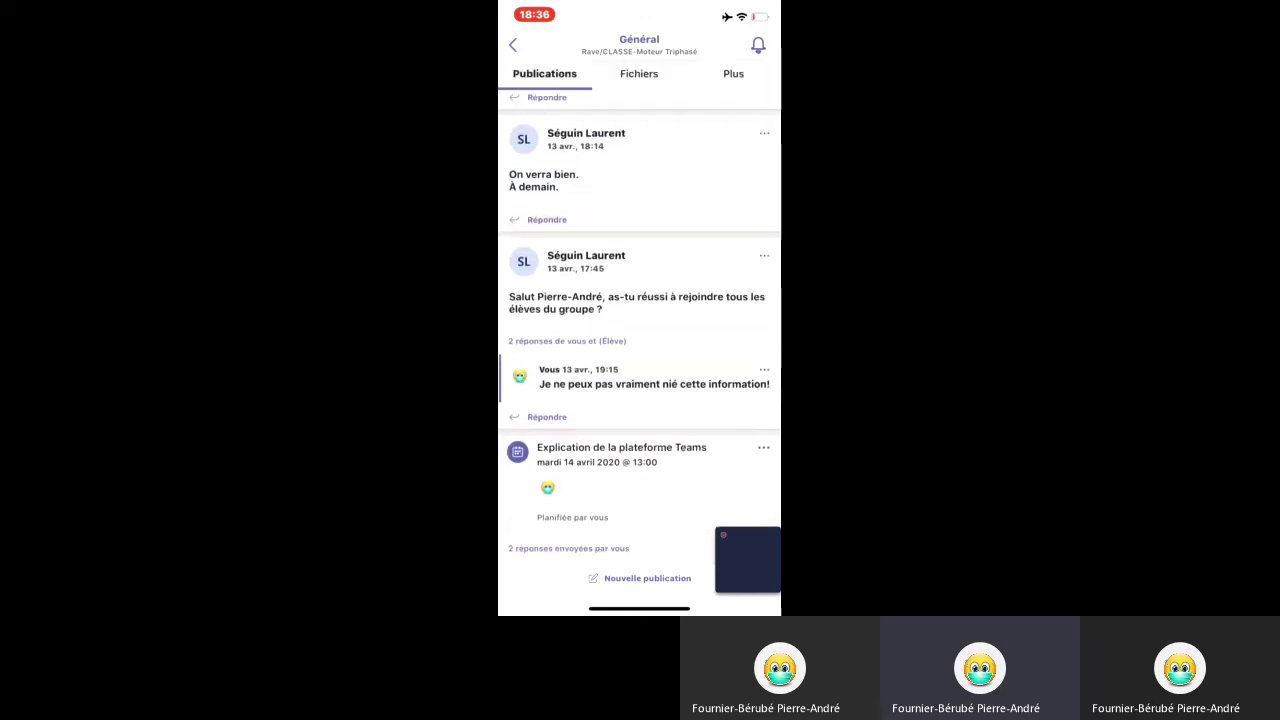
Browse the channel's files through the Moteur 3P folder and its Livre subfolder, and return to the channel's file list
click(639, 74)
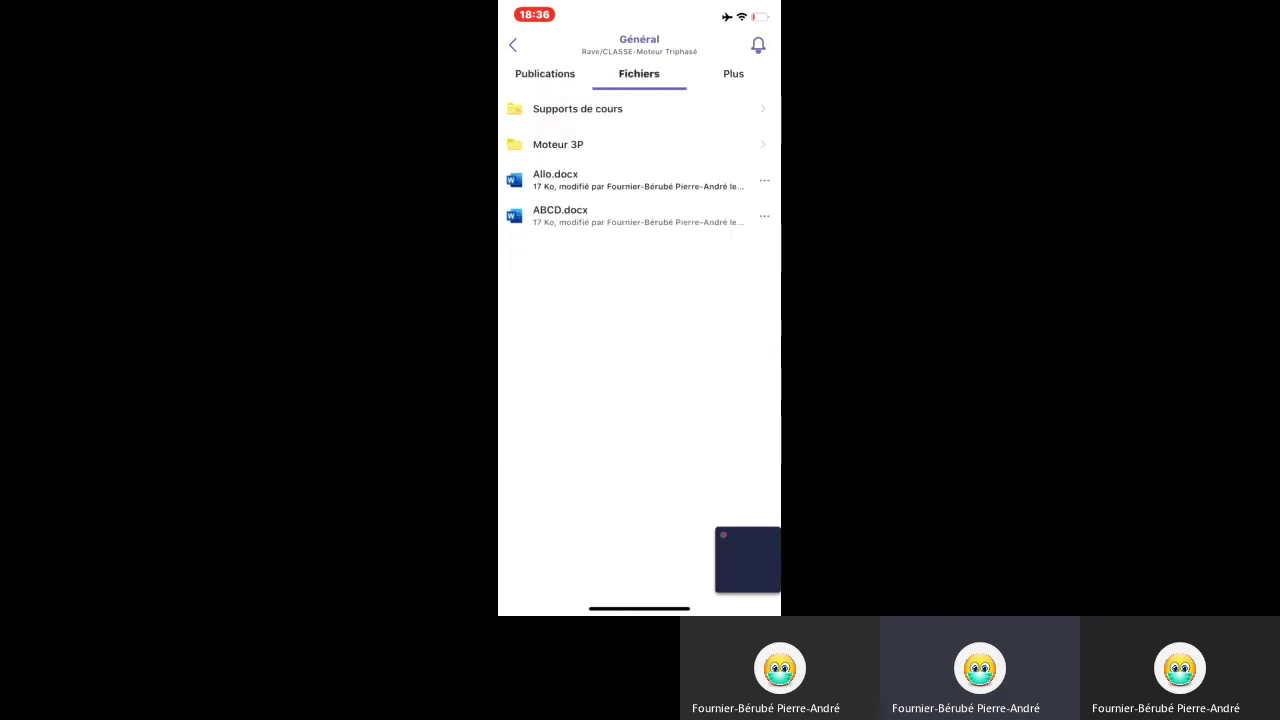
click(557, 144)
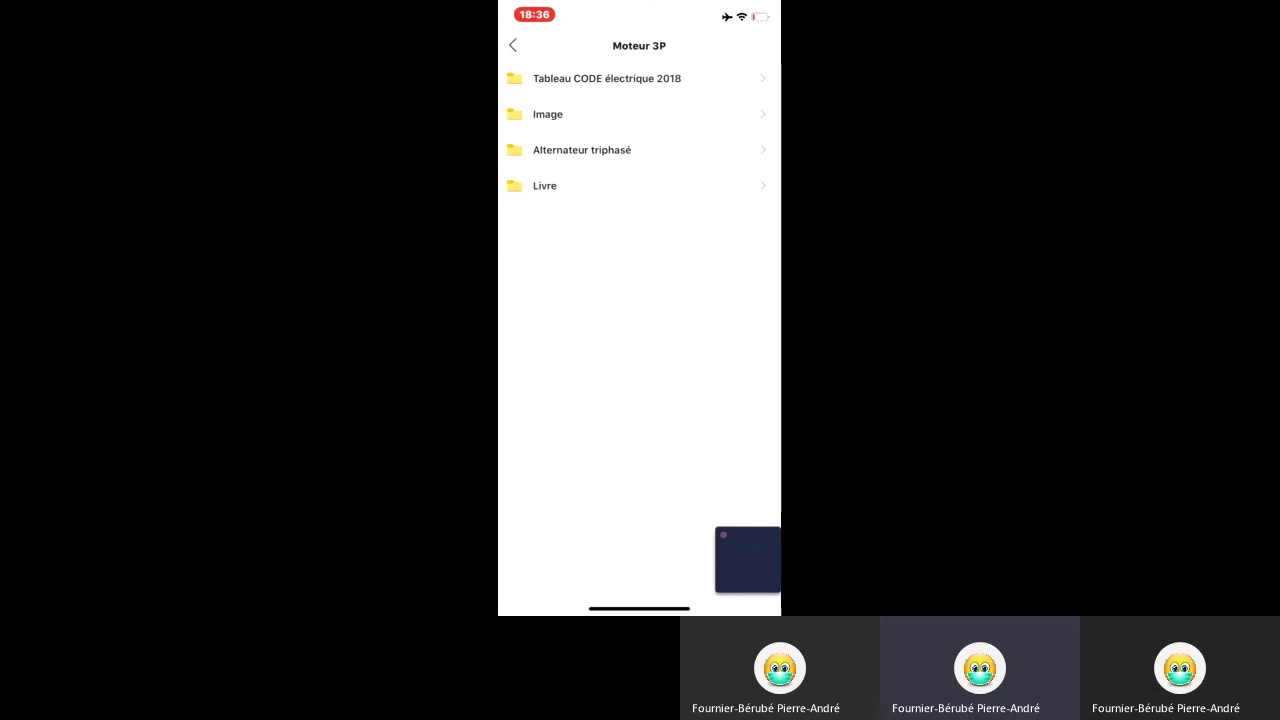
click(545, 186)
click(513, 45)
click(513, 45)
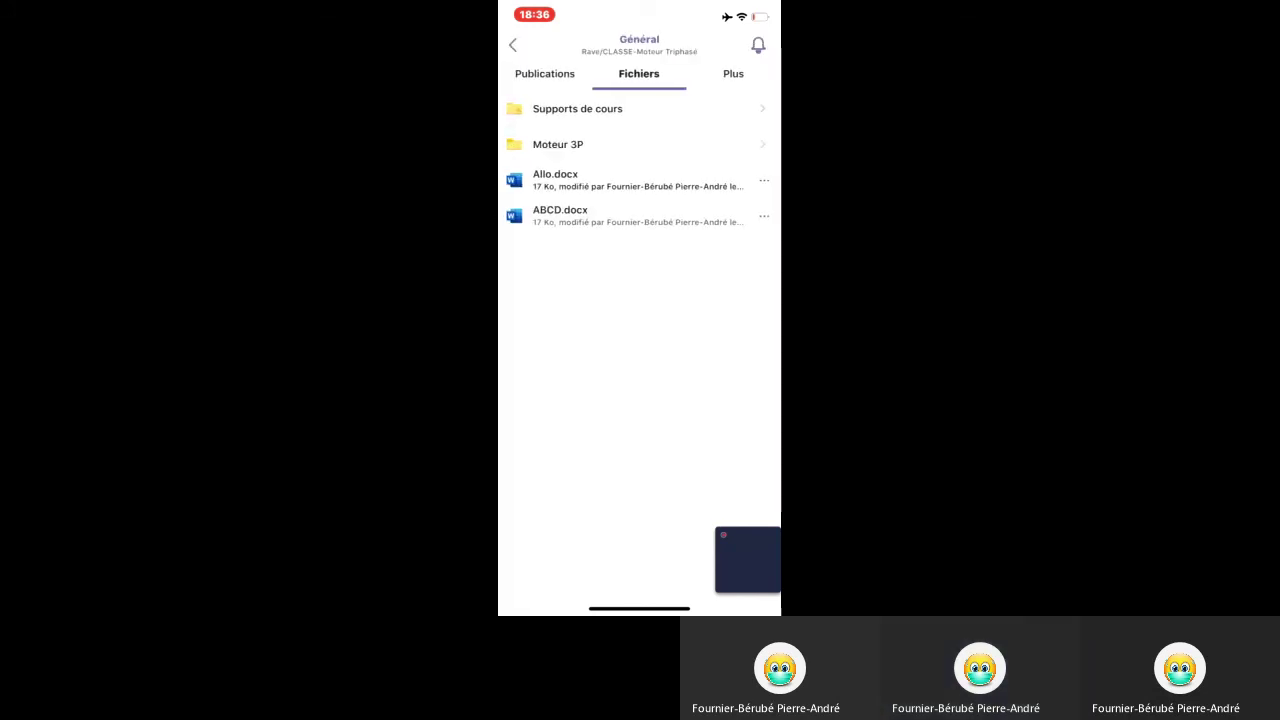
View the channel's additional tools and its assignments, and return to the list of teams
click(733, 73)
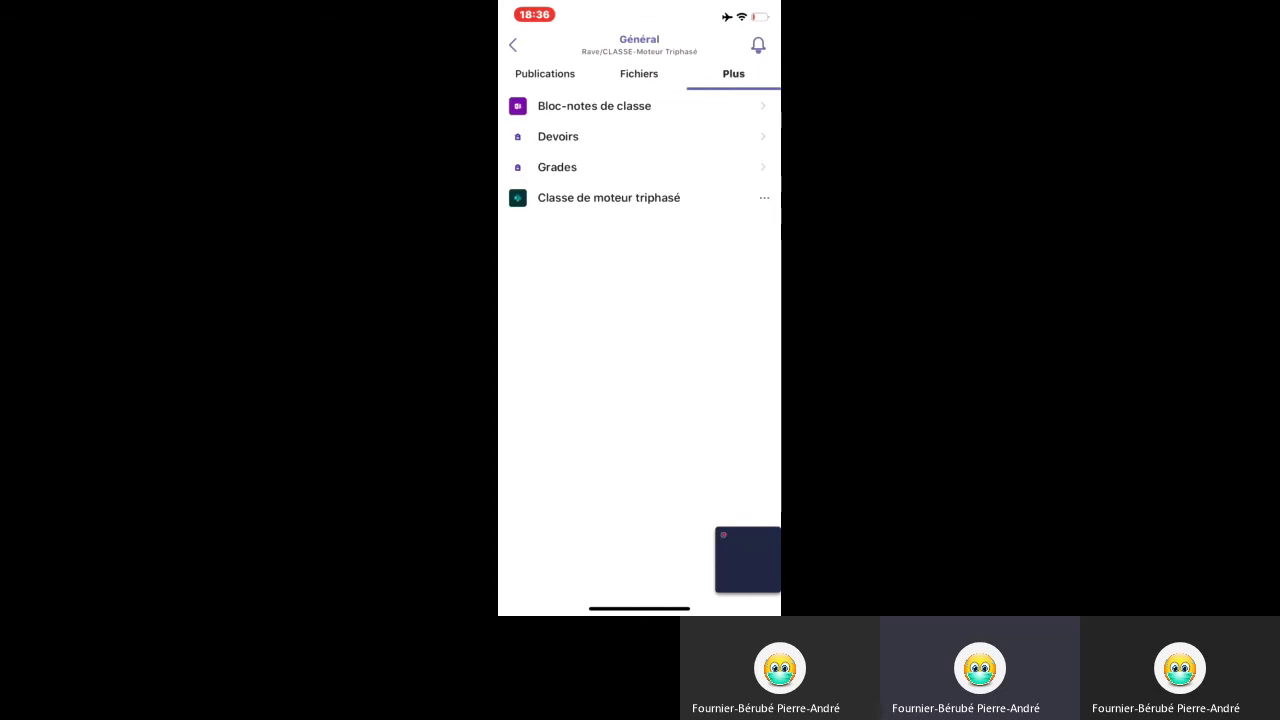
click(558, 136)
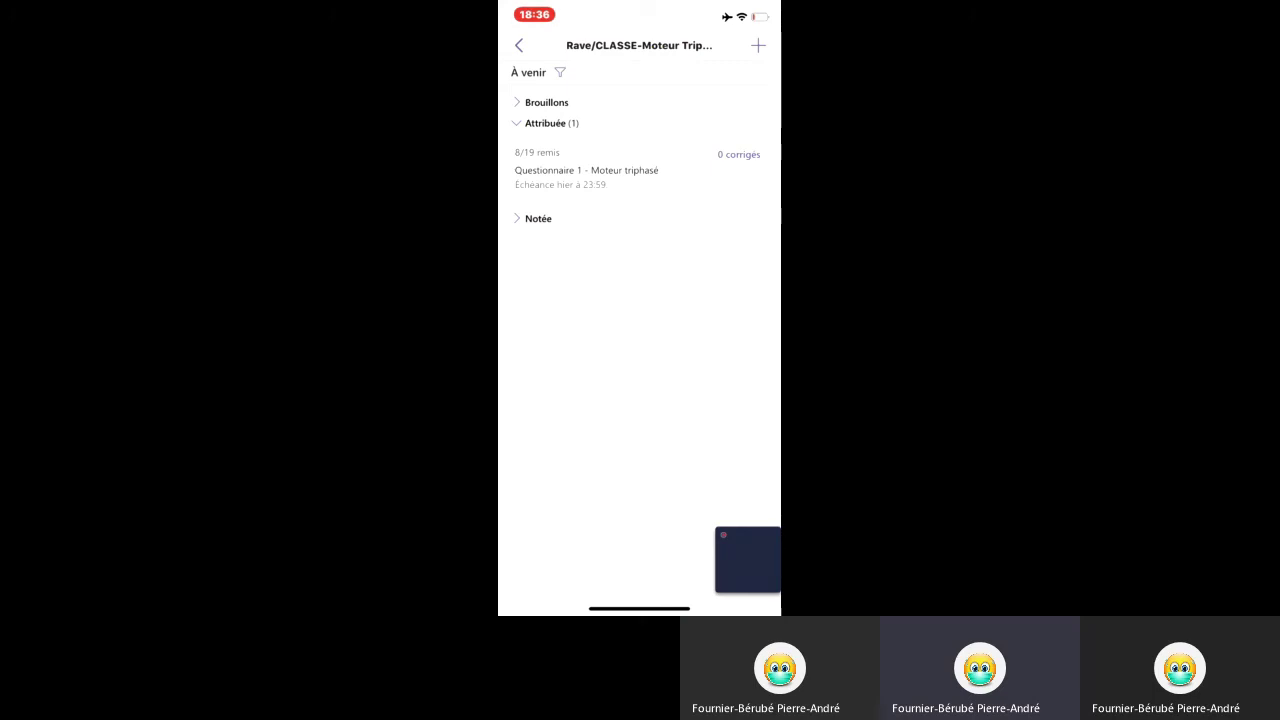
click(519, 45)
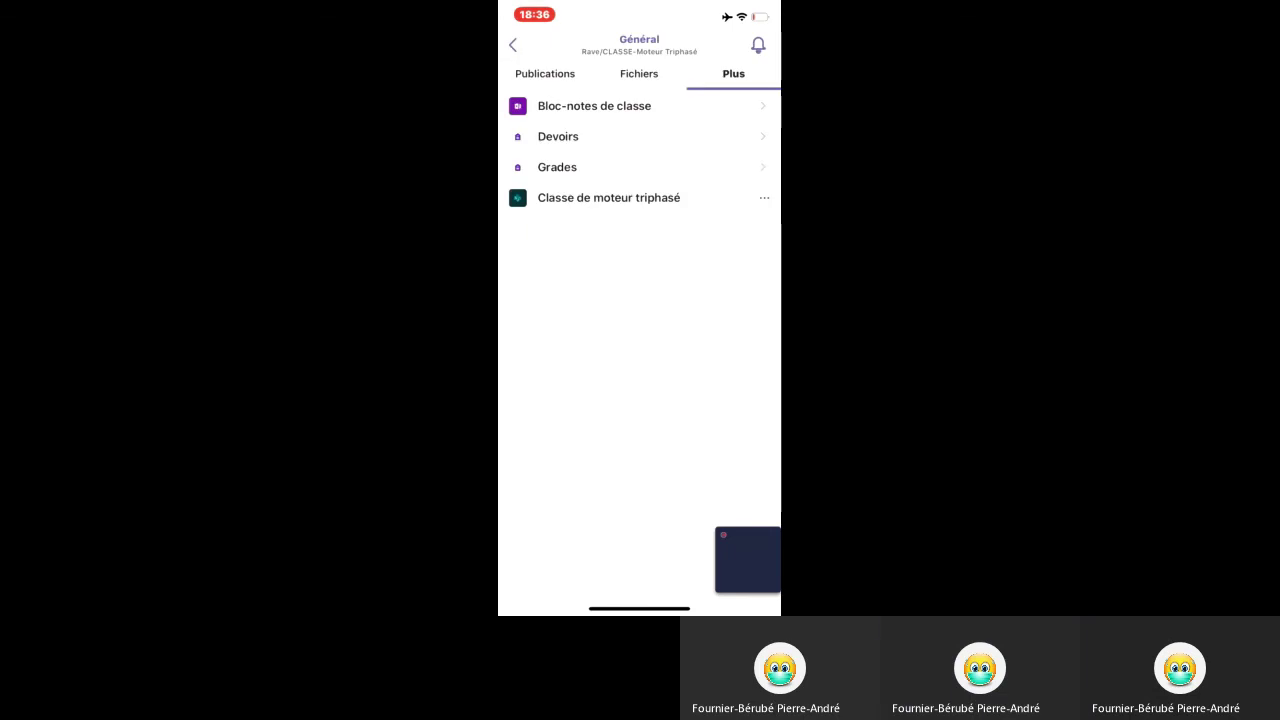
scroll(640, 350, down, 1)
click(513, 45)
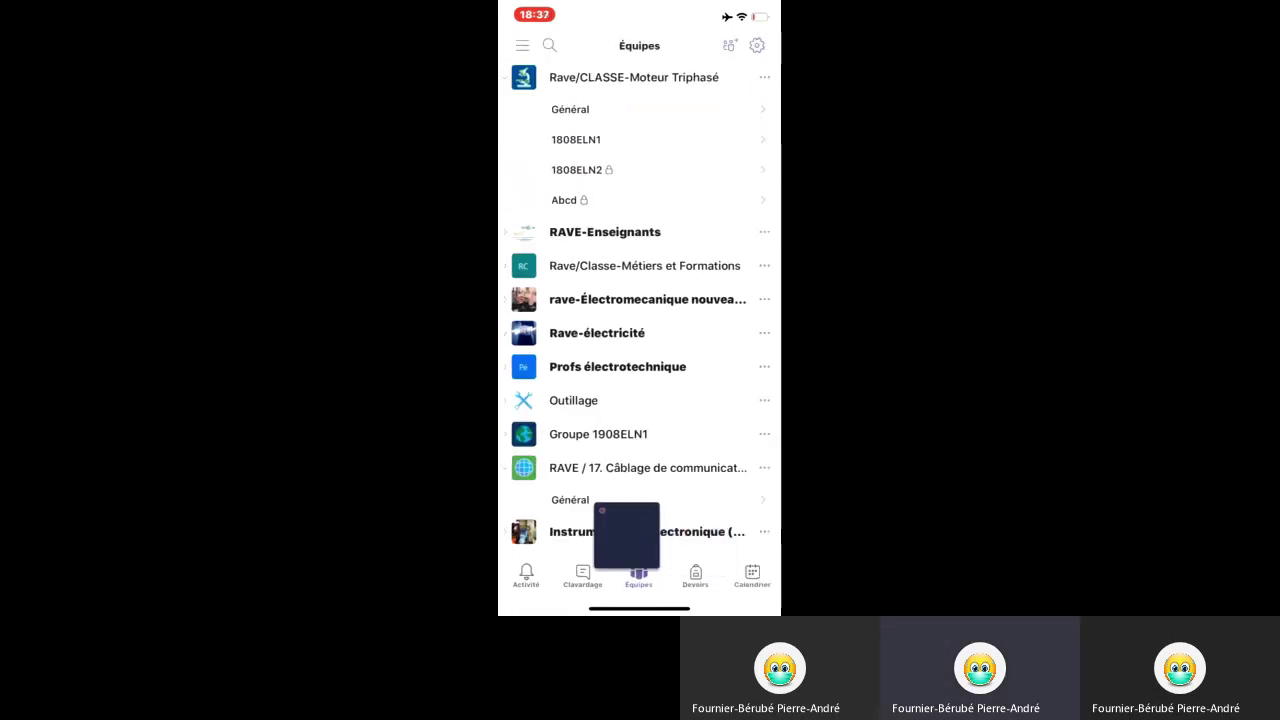
Move the floating meeting thumbnail clear of the navigation and show the assignments of the Rave/CLASSE-Moteur Triphasé class
drag(627, 535, 531, 501)
click(695, 576)
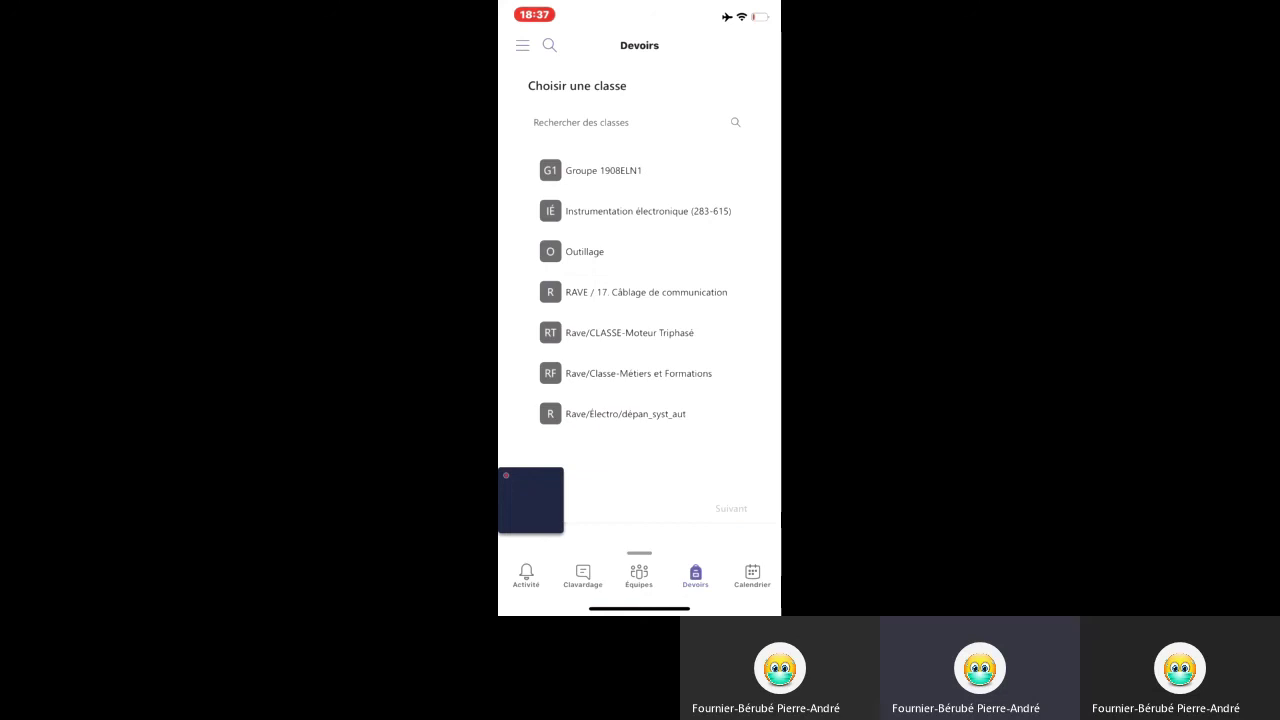
click(630, 333)
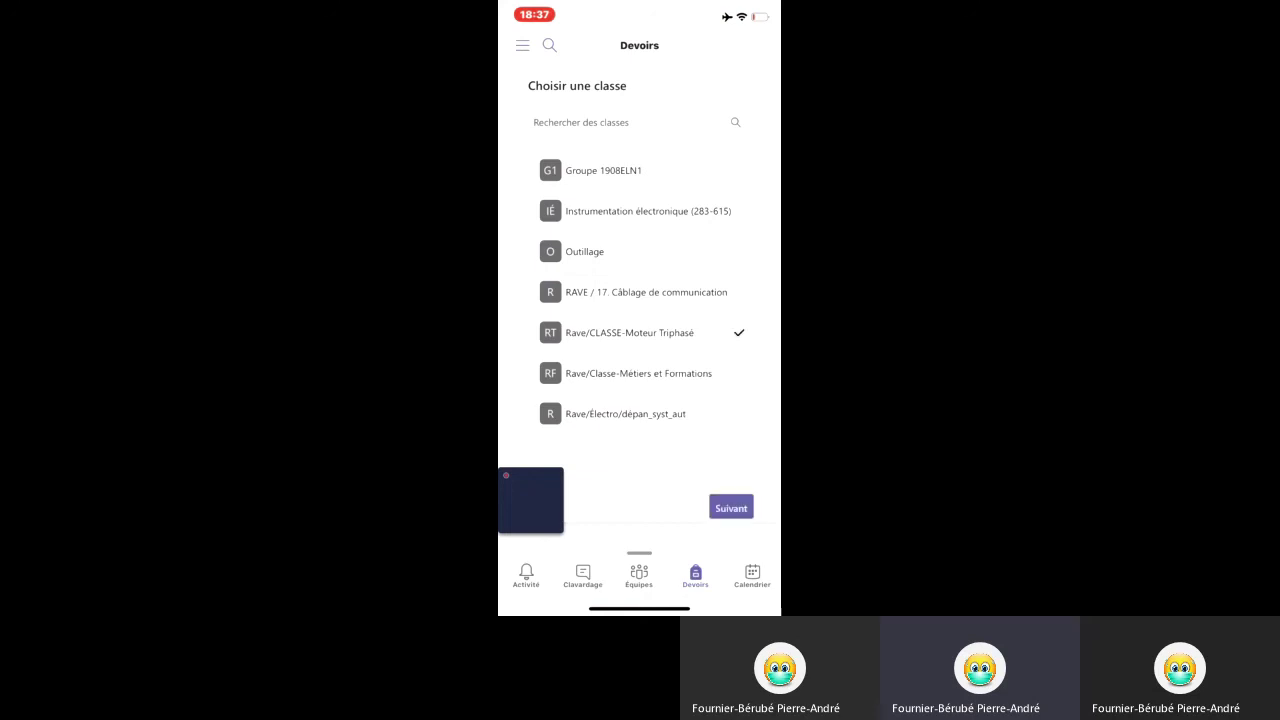
click(731, 508)
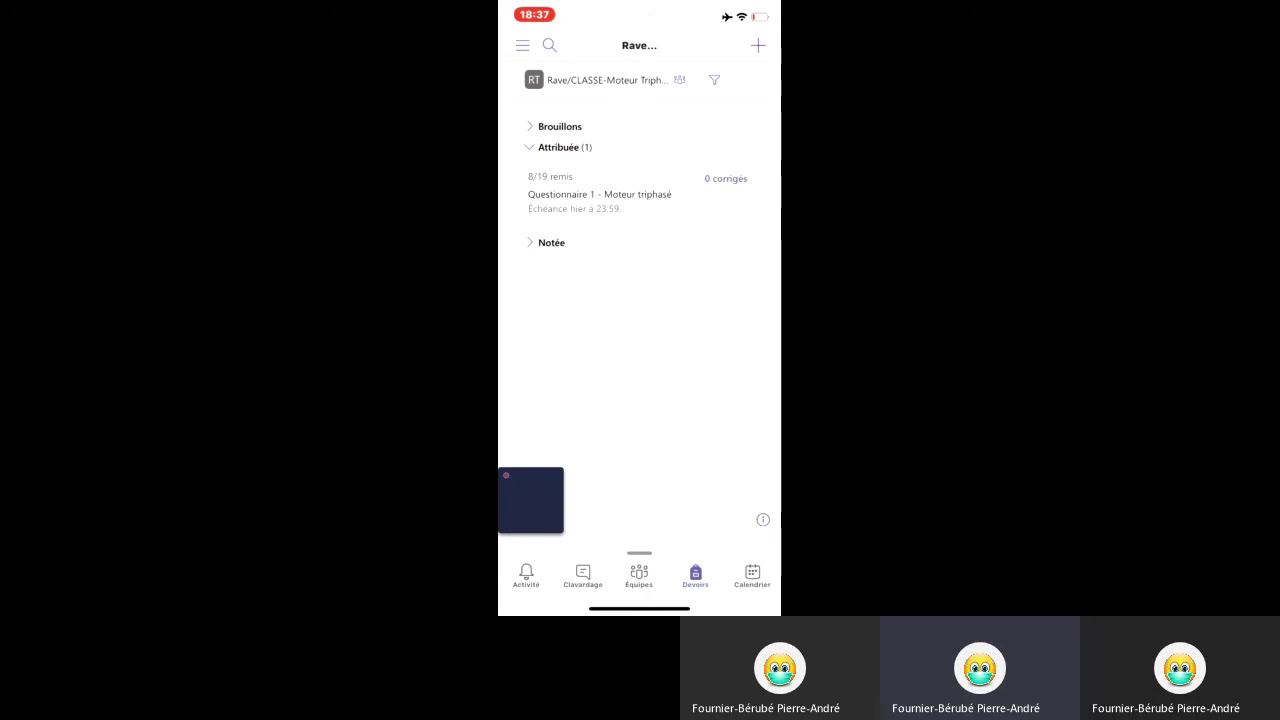
Open the calendar on the phone and look through the upcoming days' meetings
click(752, 575)
scroll(639, 310, down, 1)
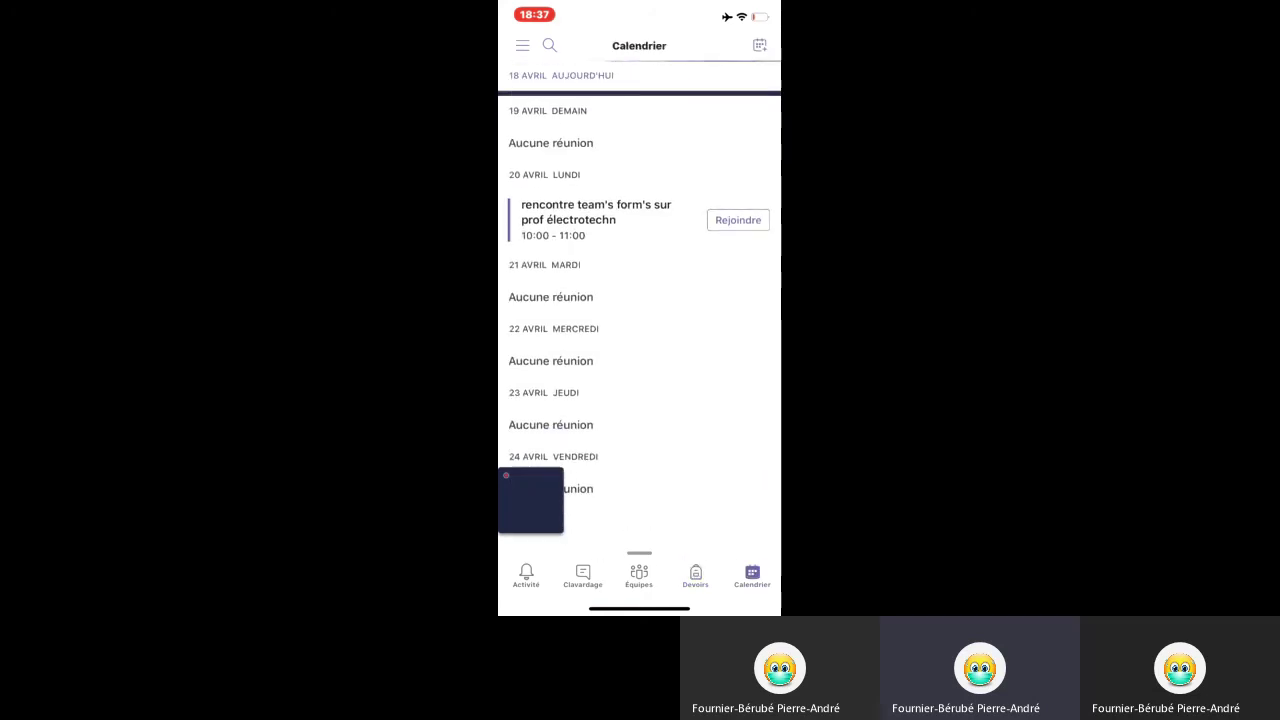
scroll(639, 310, up, 1)
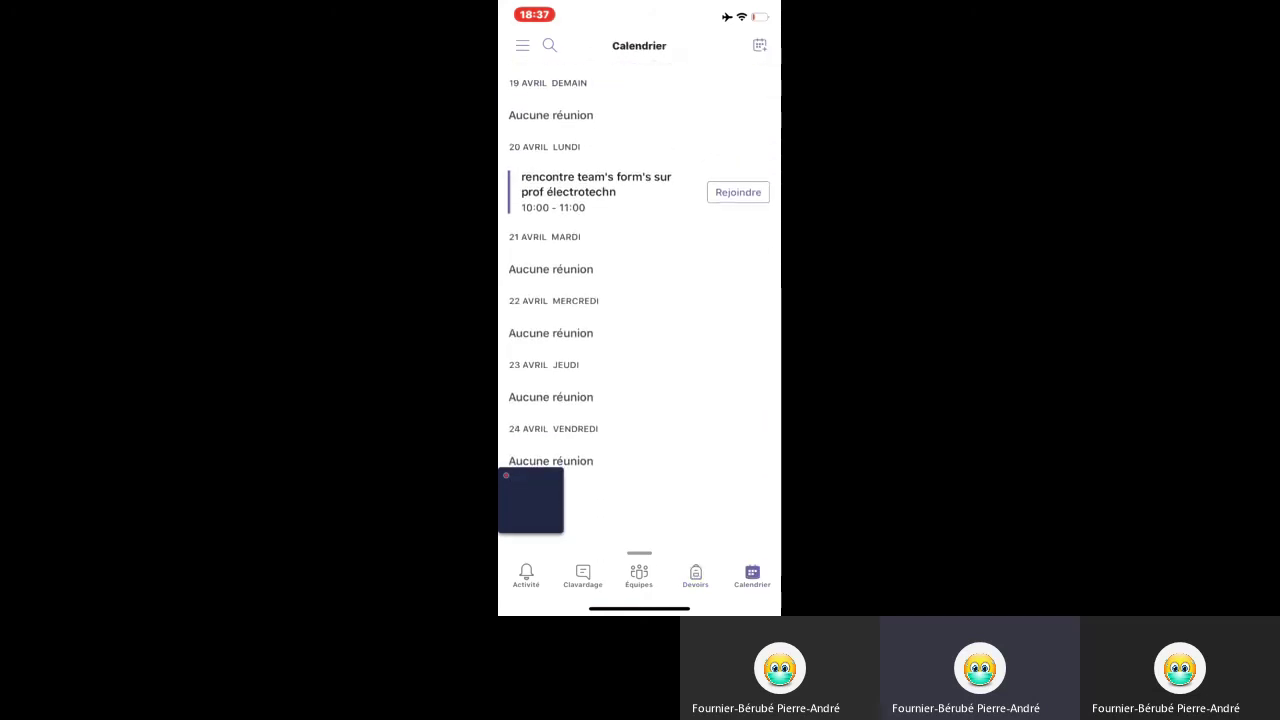